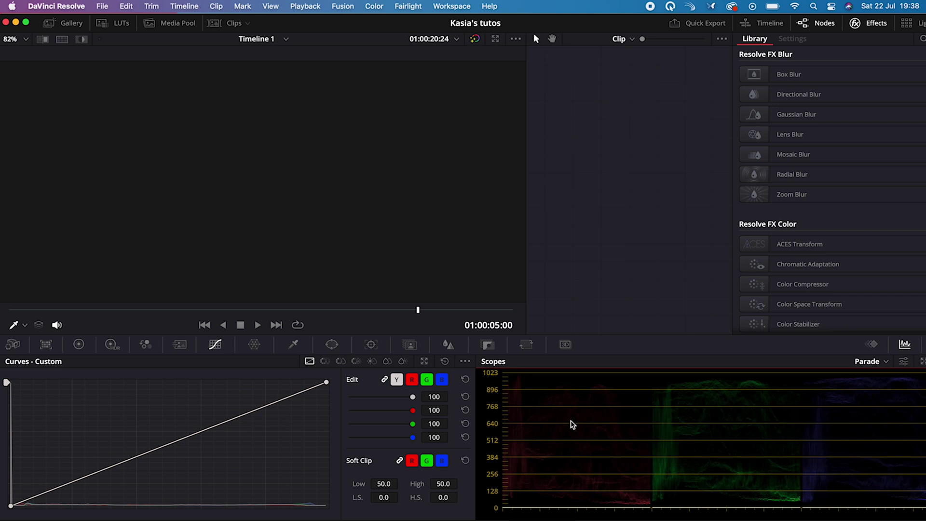
# Check for software updates and start the free DaVinci Resolve download from the Blackmagic Design website.
pyautogui.click(587, 436)
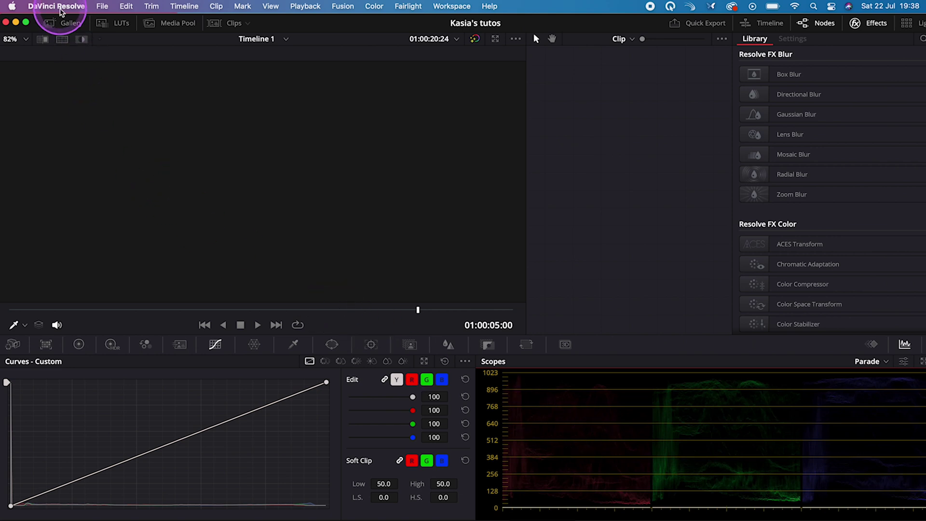
pyautogui.click(57, 6)
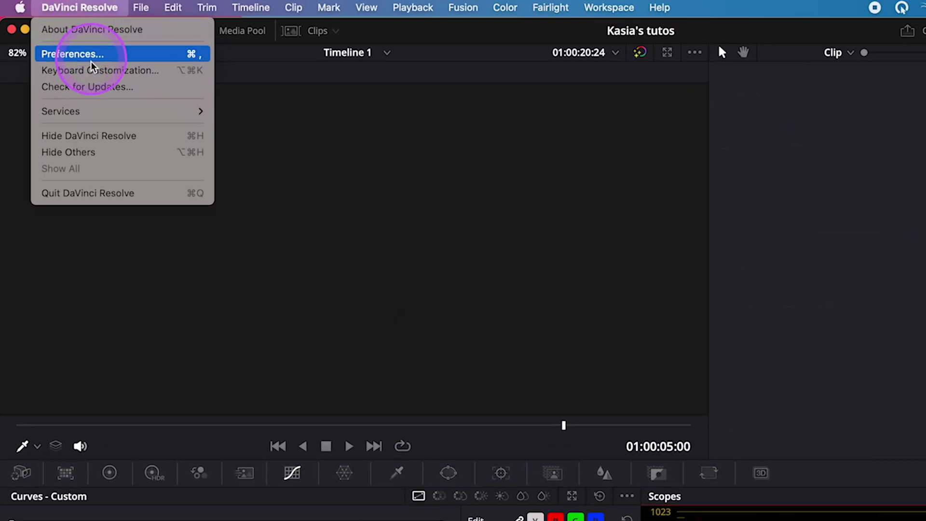
pyautogui.click(91, 87)
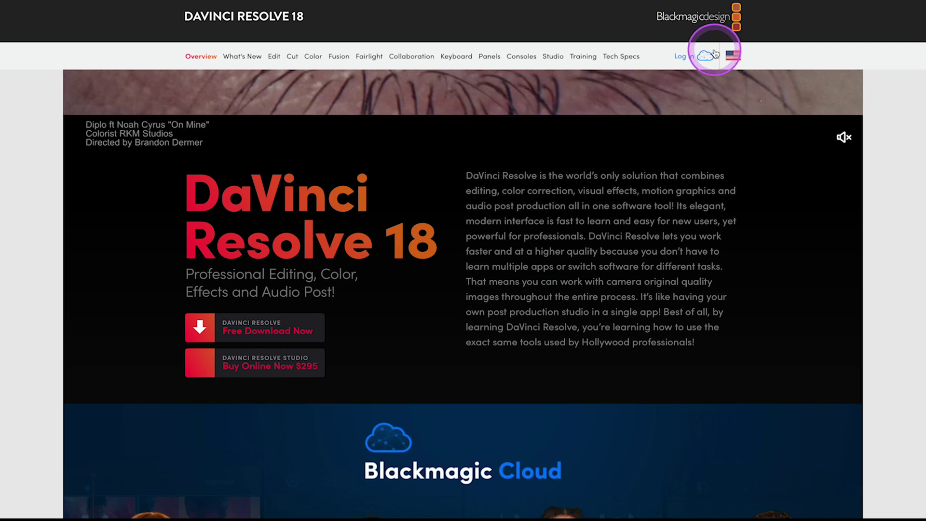
pyautogui.click(273, 331)
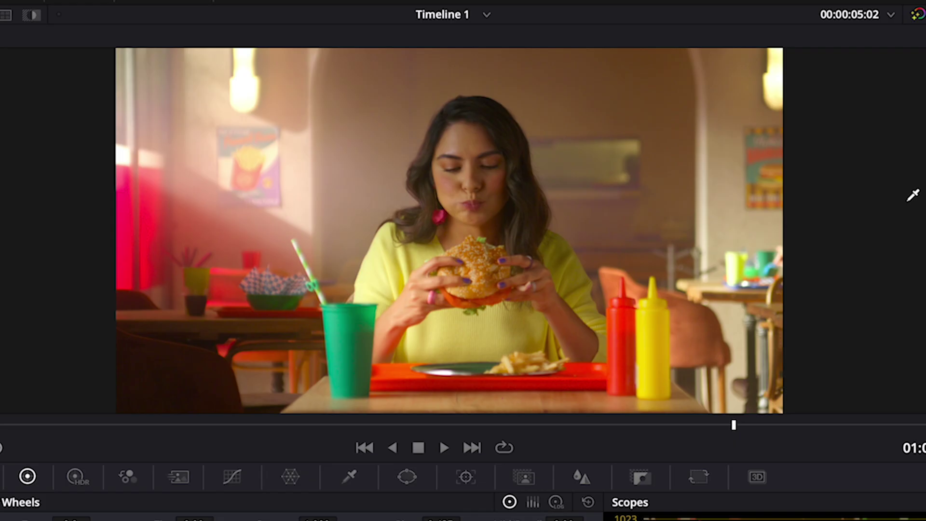
# Compare the burger shot with its grade bypassed and with the grade enabled.
pyautogui.hotkey('ctrl', 'd')
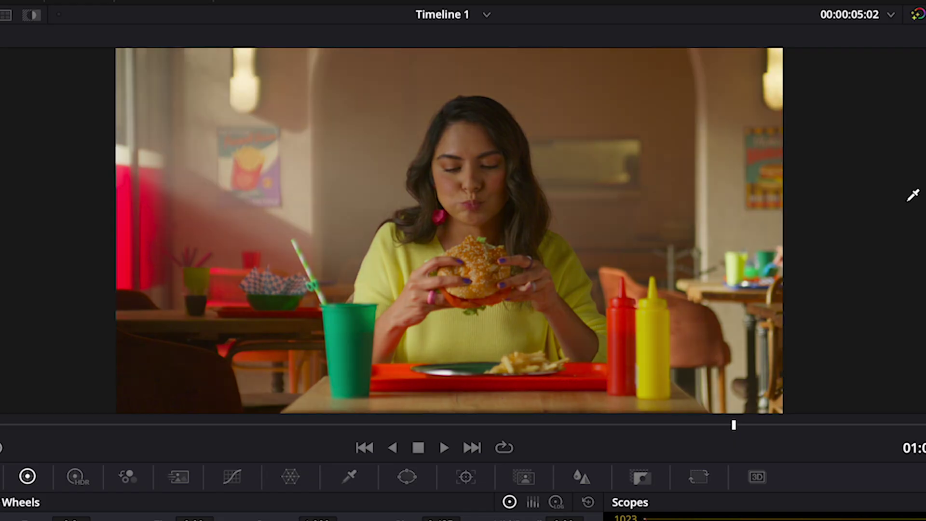
pyautogui.hotkey('ctrl', 'd')
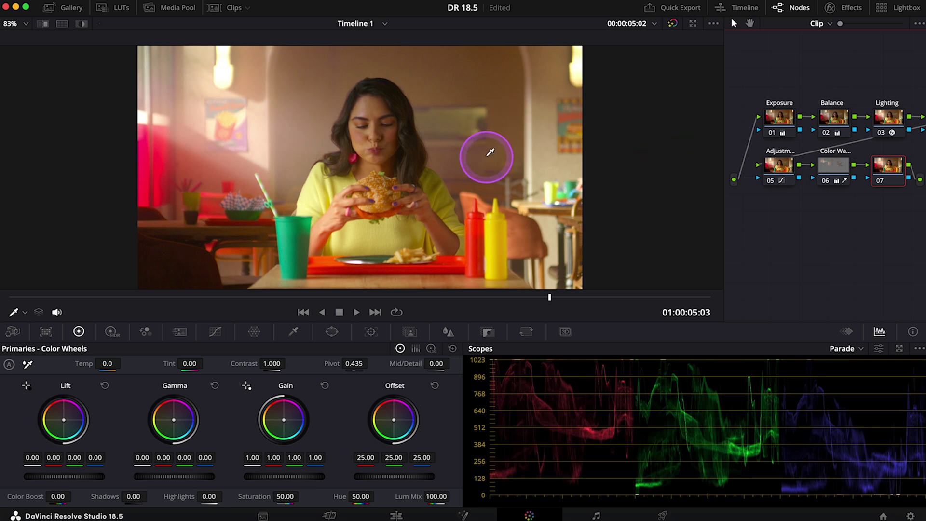
# Grab a still of the graded burger frame and look up its export option in the gallery.
pyautogui.rightClick(491, 152)
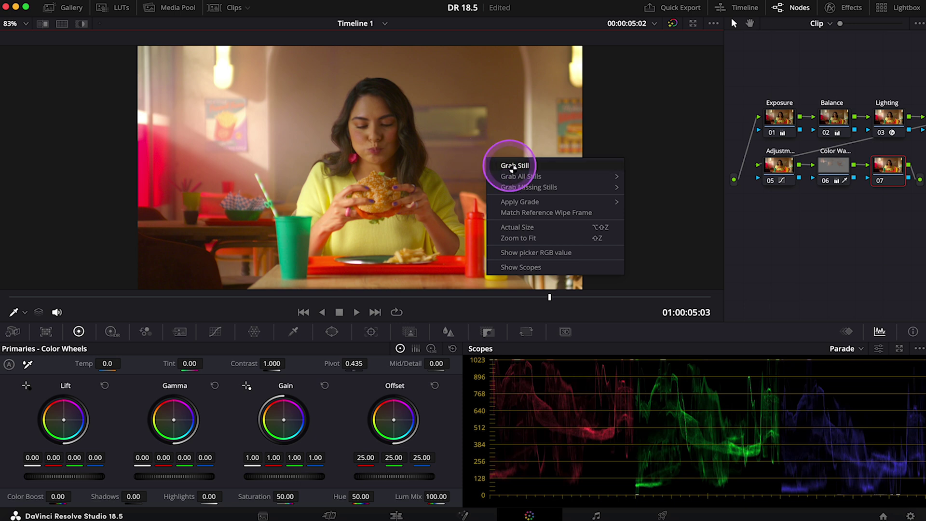
pyautogui.click(512, 165)
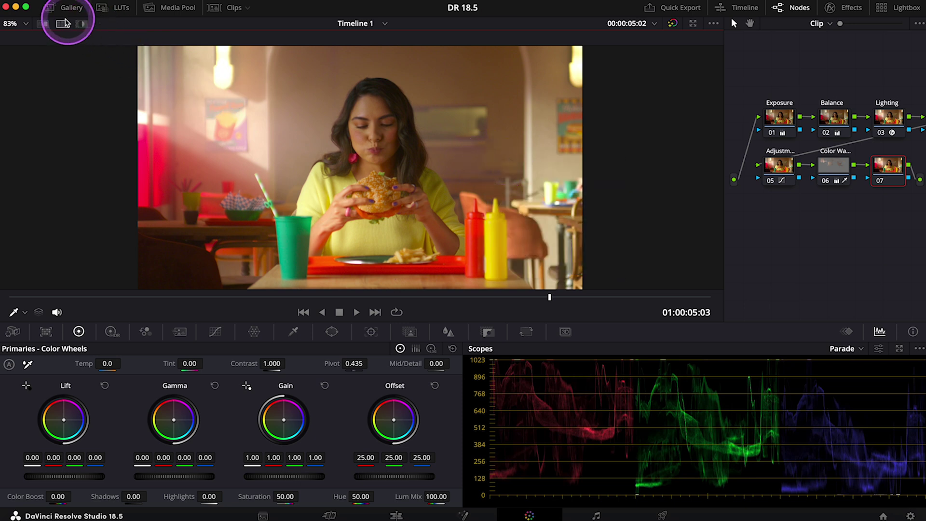
pyautogui.click(66, 9)
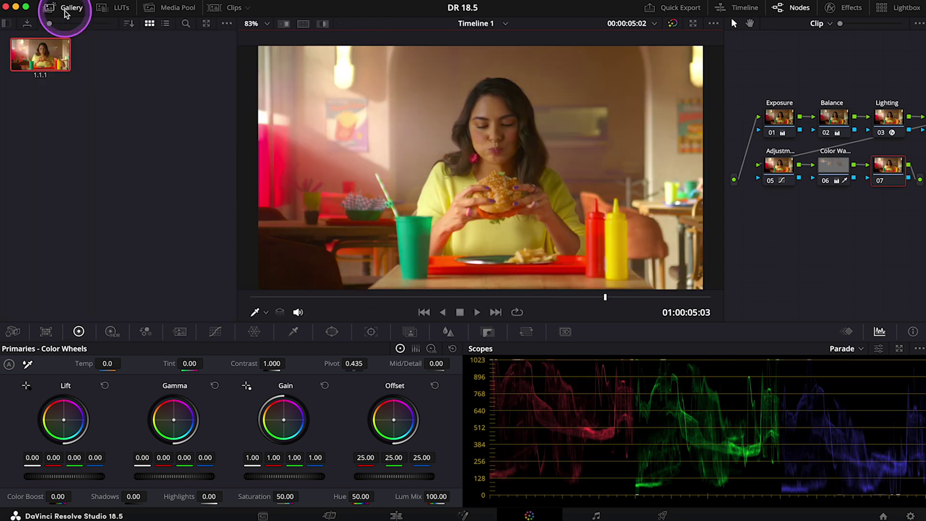
pyautogui.rightClick(46, 57)
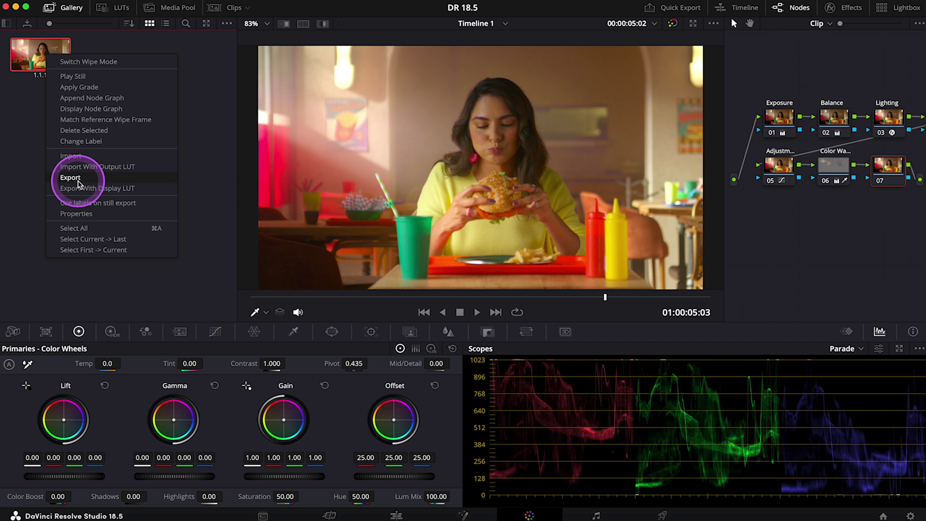
pyautogui.click(68, 9)
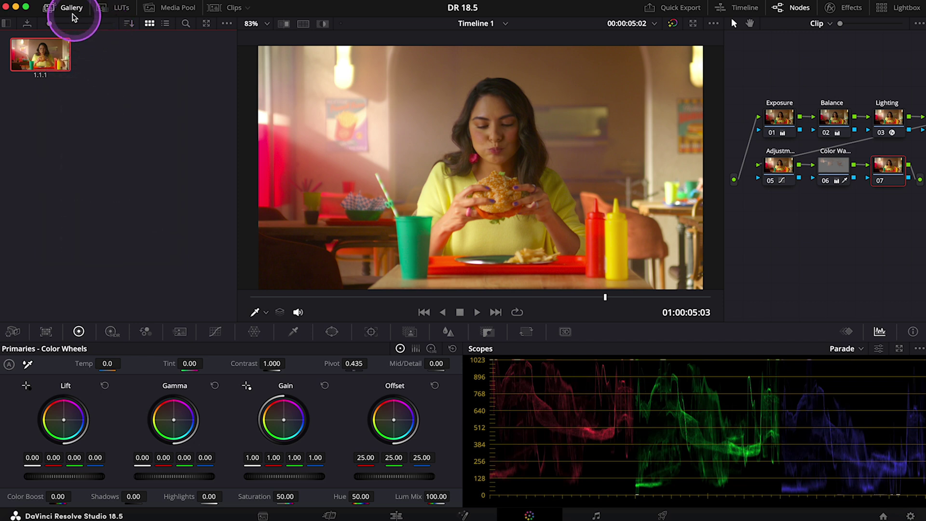
pyautogui.click(68, 9)
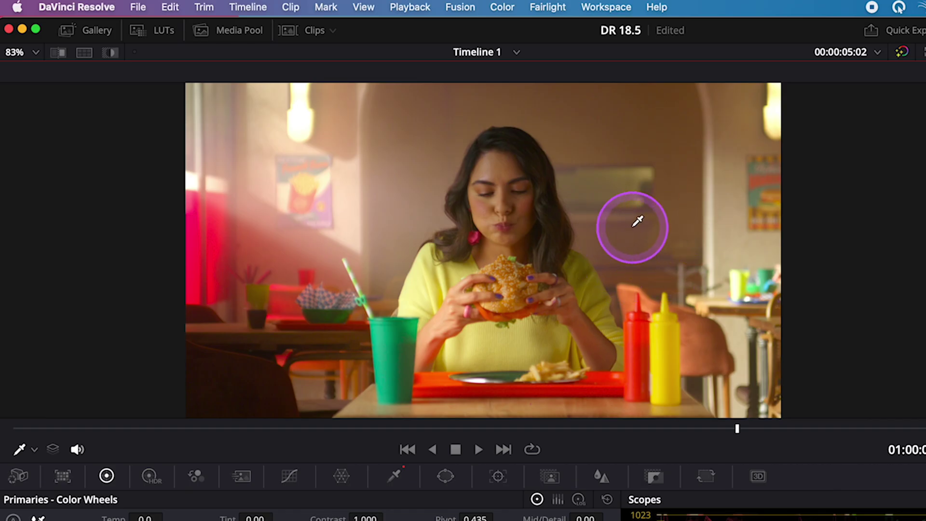
# Set up an export of the current frame as a still named Still1 in Downloads and open the file format choices.
pyautogui.click(138, 9)
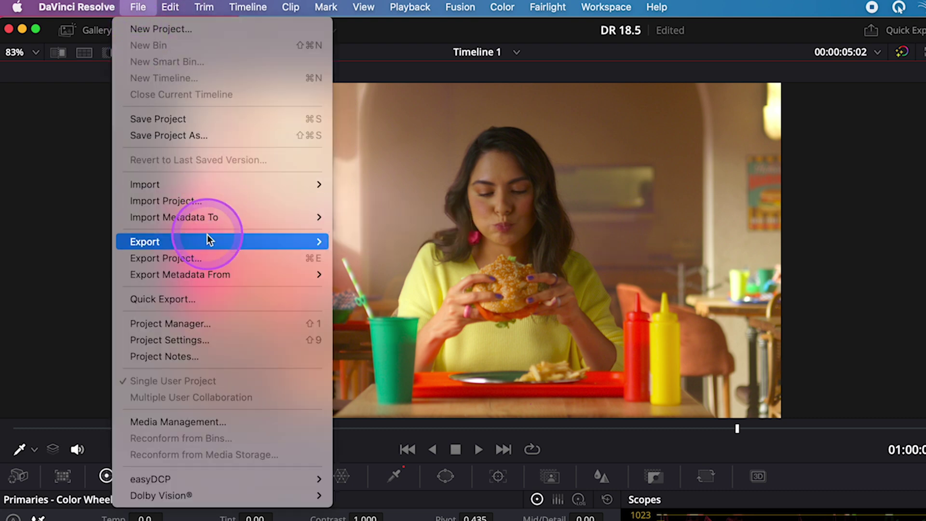
pyautogui.moveTo(207, 241)
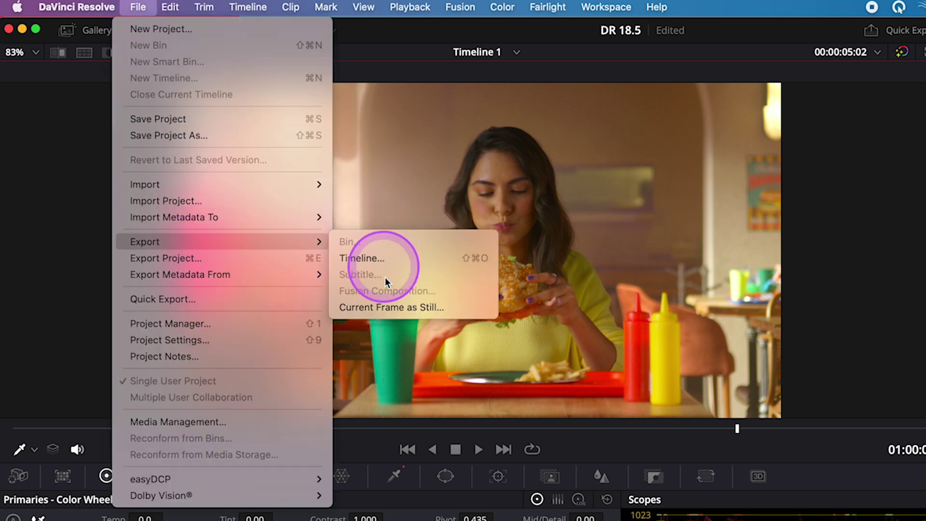
pyautogui.click(382, 306)
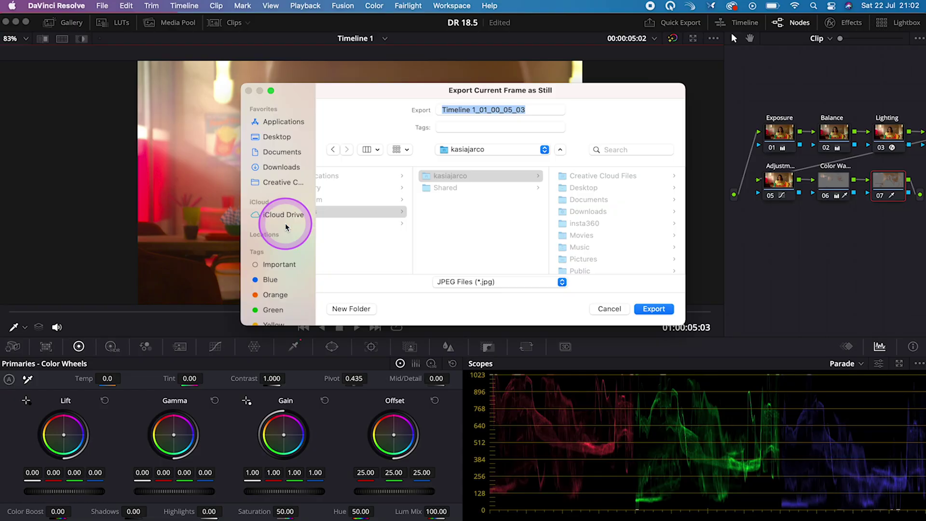
pyautogui.click(284, 167)
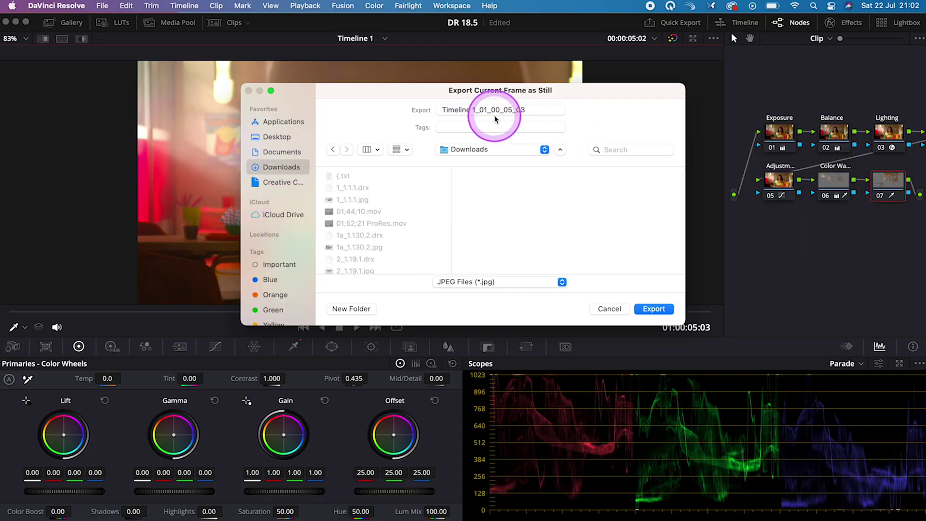
pyautogui.tripleClick(481, 109)
pyautogui.write('Still')
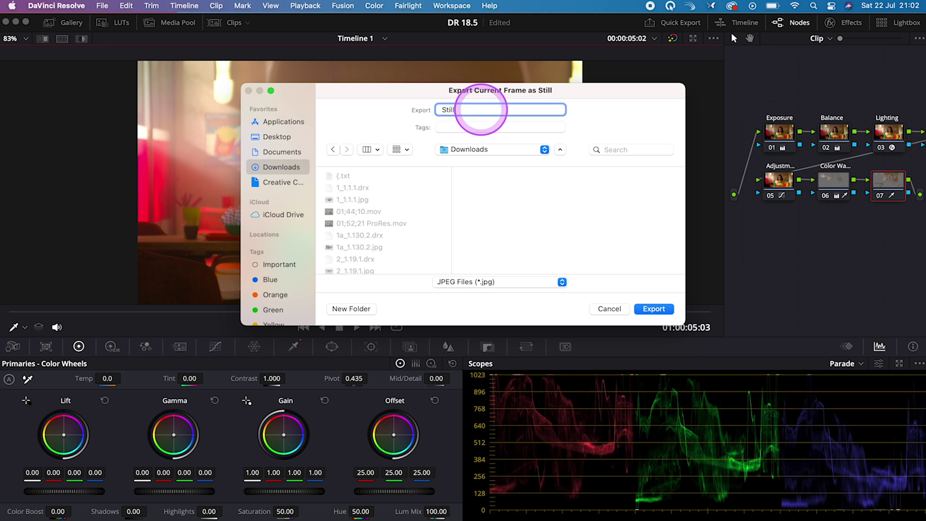
pyautogui.write('1')
pyautogui.click(500, 283)
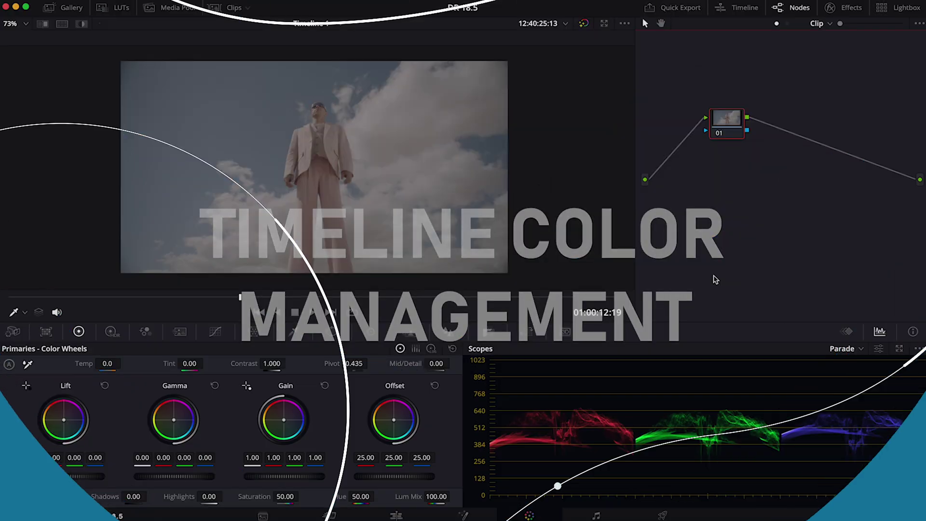
# Review the color management section of the project settings and close it without saving.
pyautogui.click(522, 204)
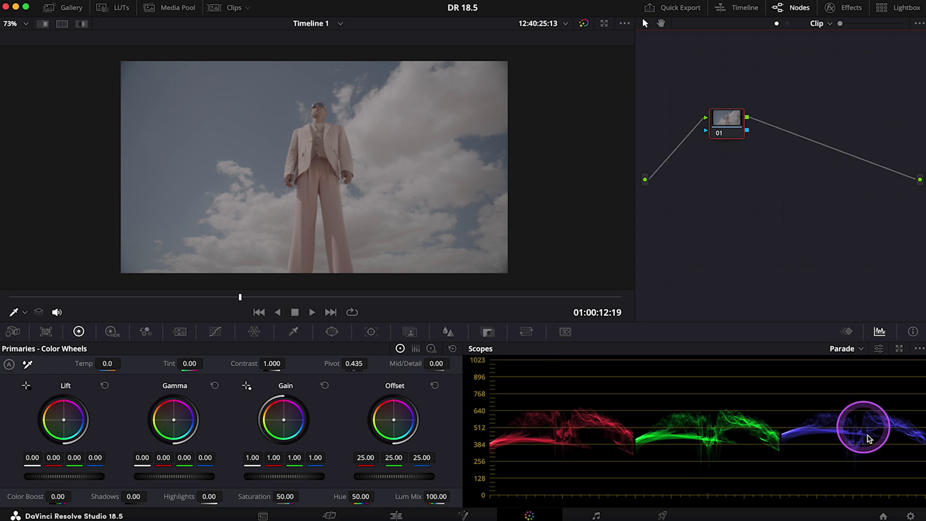
pyautogui.click(910, 515)
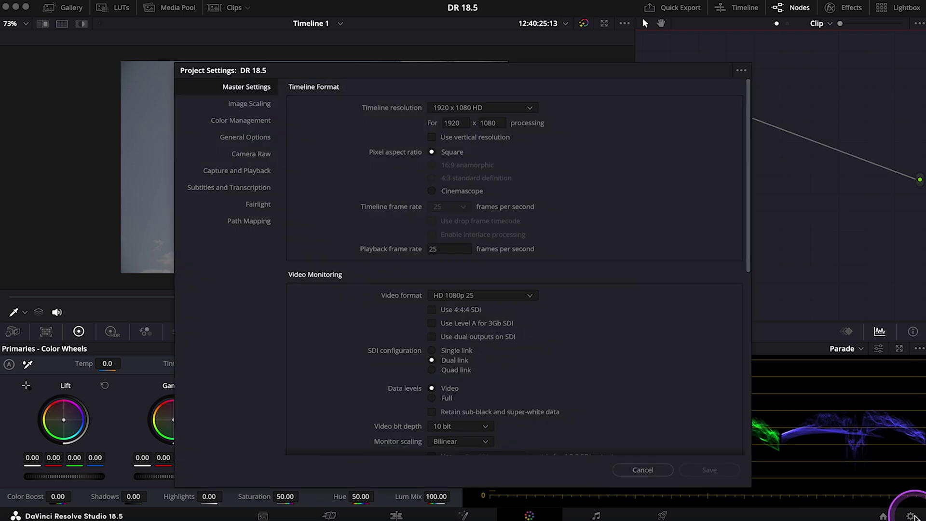
pyautogui.click(244, 124)
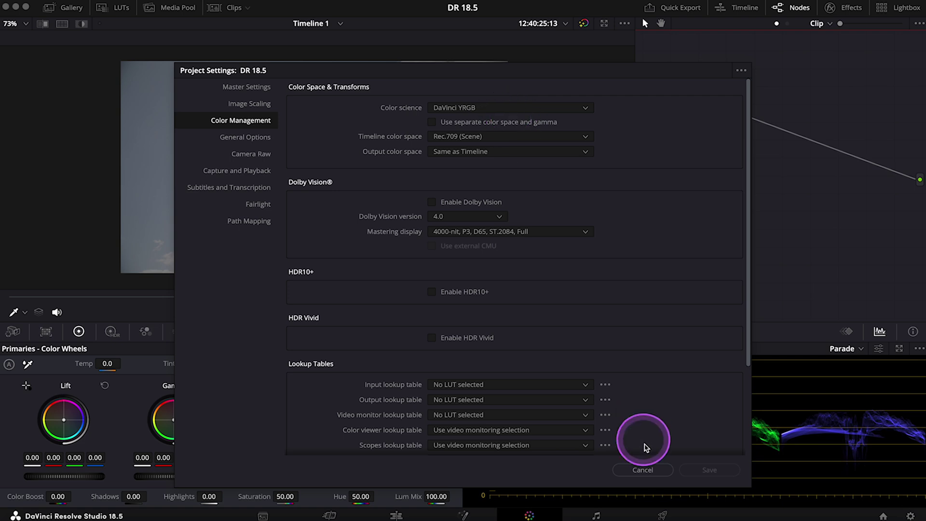
pyautogui.click(644, 470)
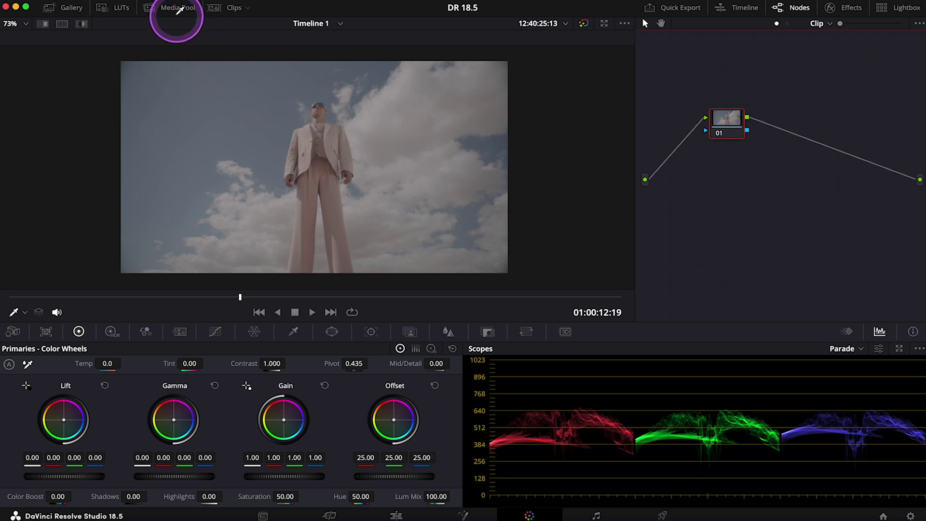
# Open the timeline settings of Timeline 1 from the media pool and turn off Use Project Settings.
pyautogui.click(174, 14)
pyautogui.click(198, 213)
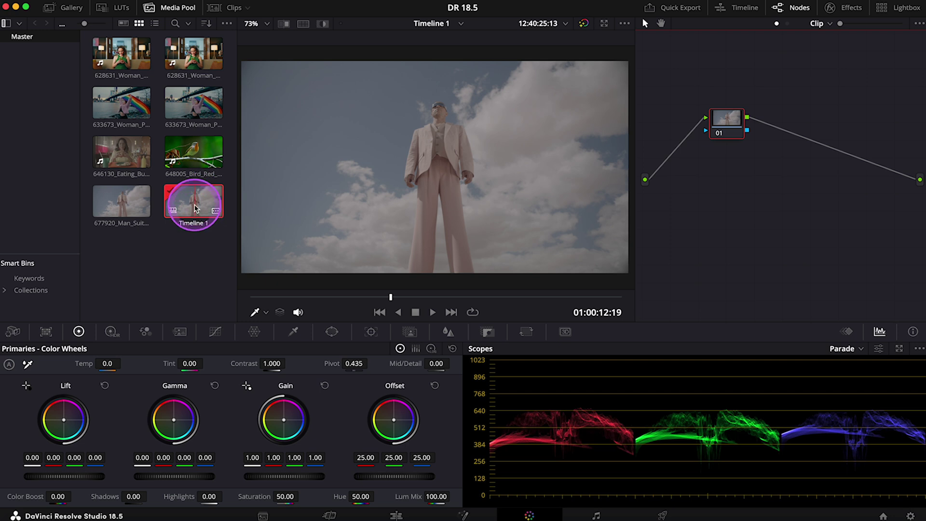
pyautogui.rightClick(195, 211)
pyautogui.moveTo(225, 217)
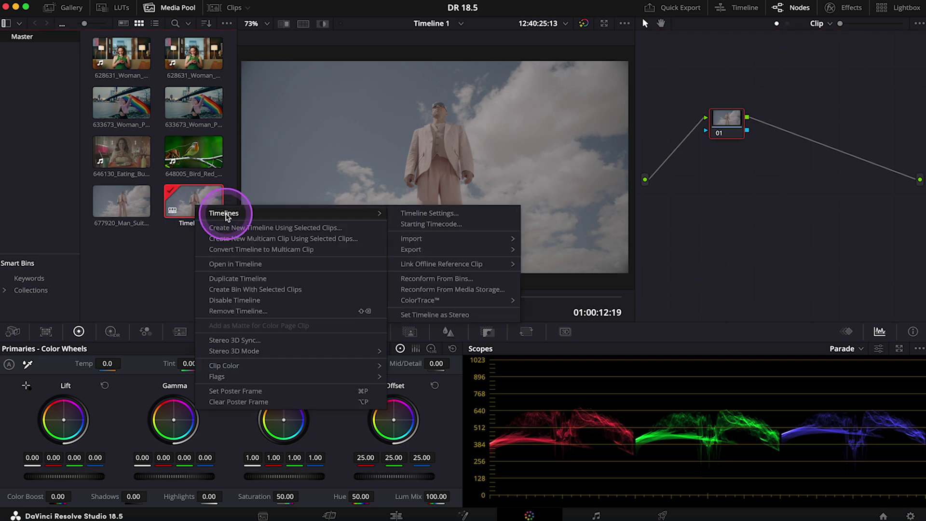
pyautogui.click(413, 212)
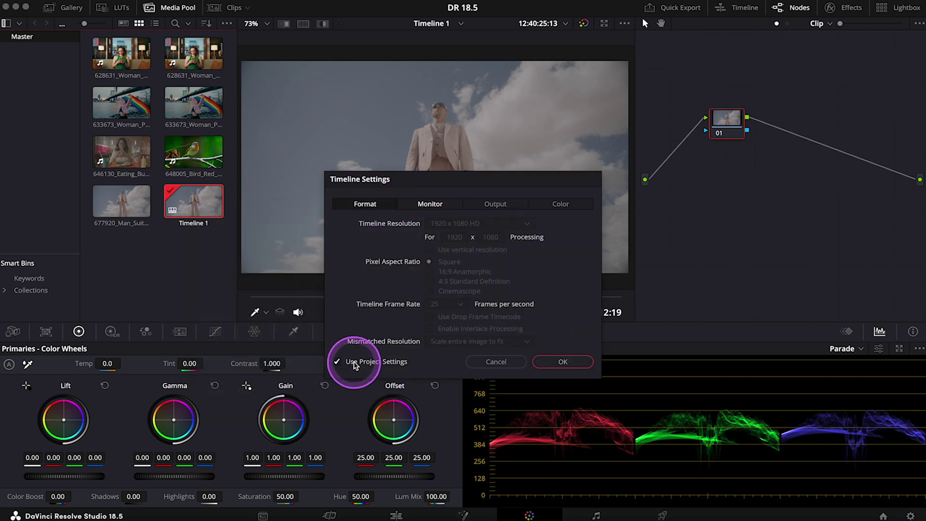
pyautogui.click(338, 362)
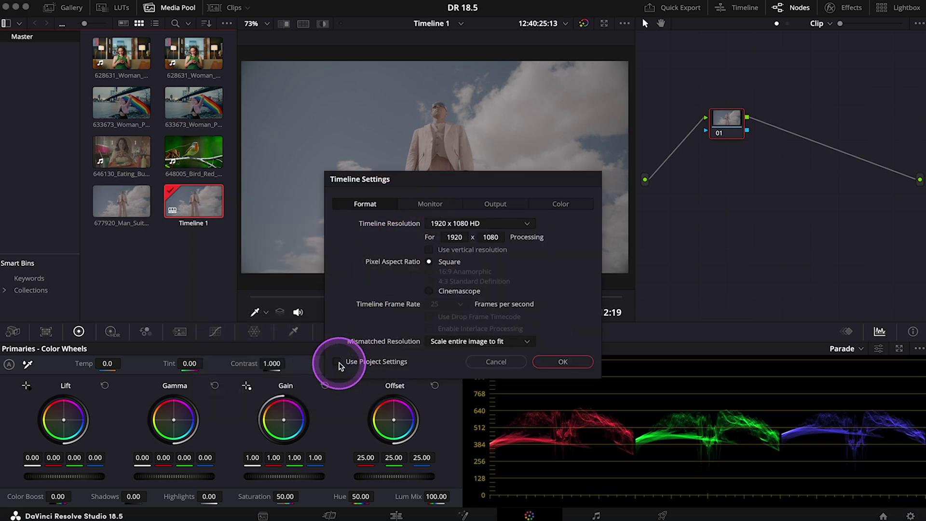
# Set Timeline 1's color science to DaVinci YRGB Color Managed and apply the settings.
pyautogui.click(566, 206)
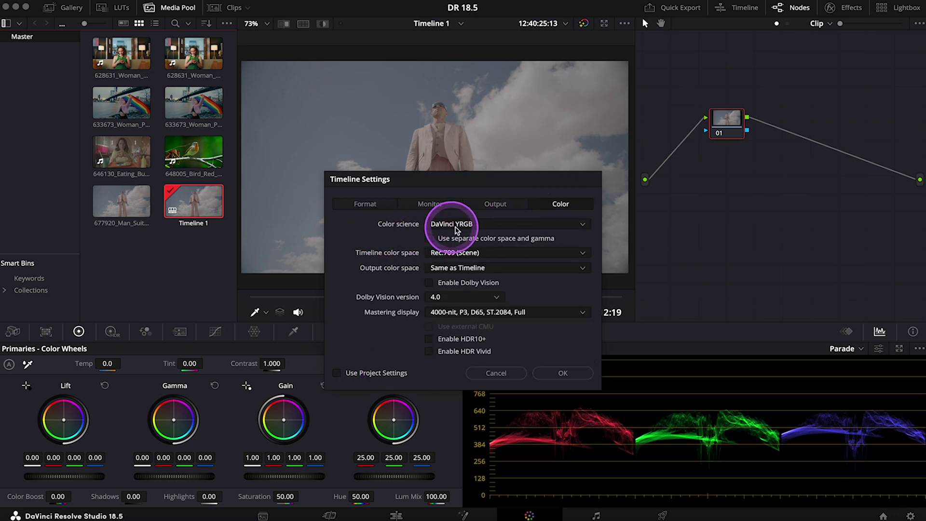
pyautogui.click(462, 225)
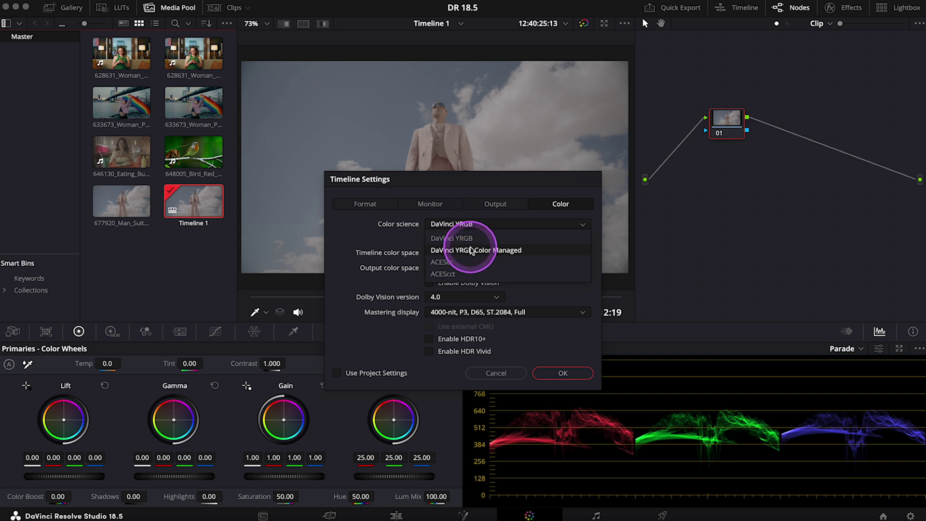
pyautogui.click(471, 250)
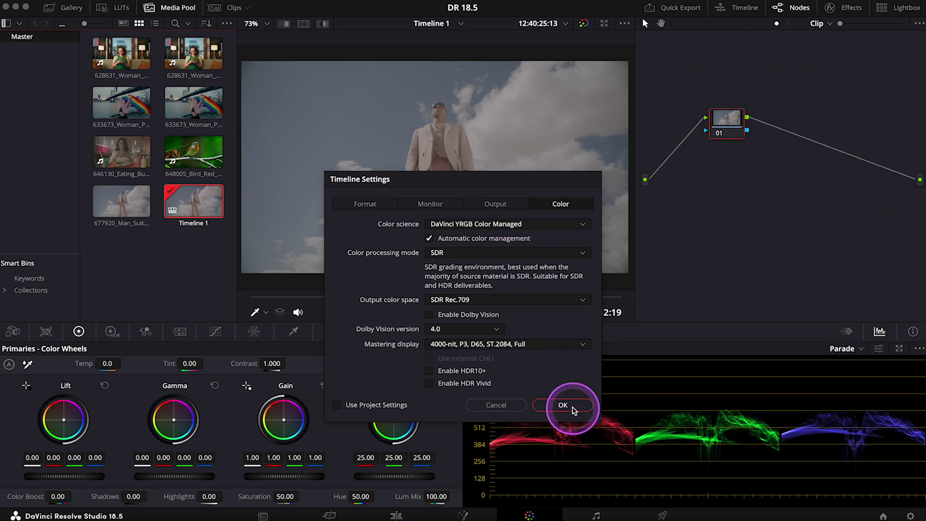
pyautogui.click(563, 406)
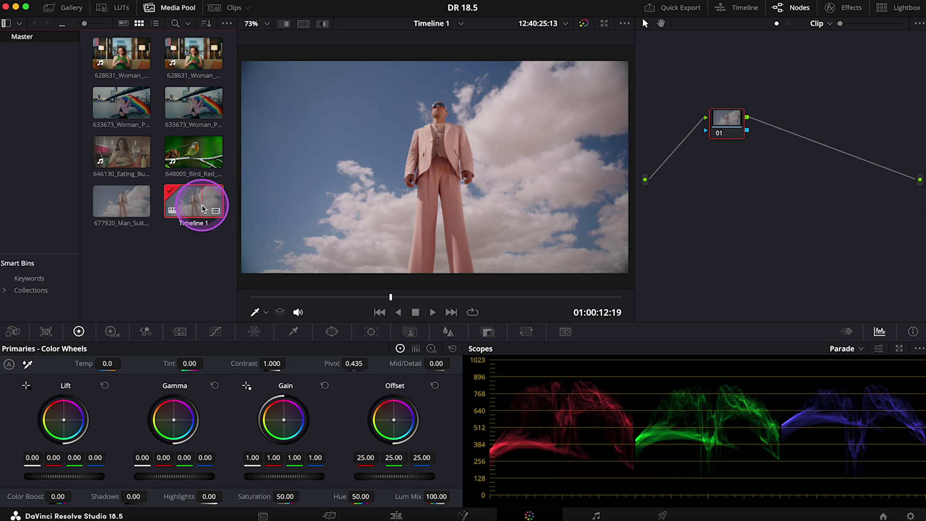
# Duplicate Timeline 1 in the media pool and set the copy's color processing mode to HDR in its timeline settings.
pyautogui.press('super+v')
pyautogui.click(125, 258)
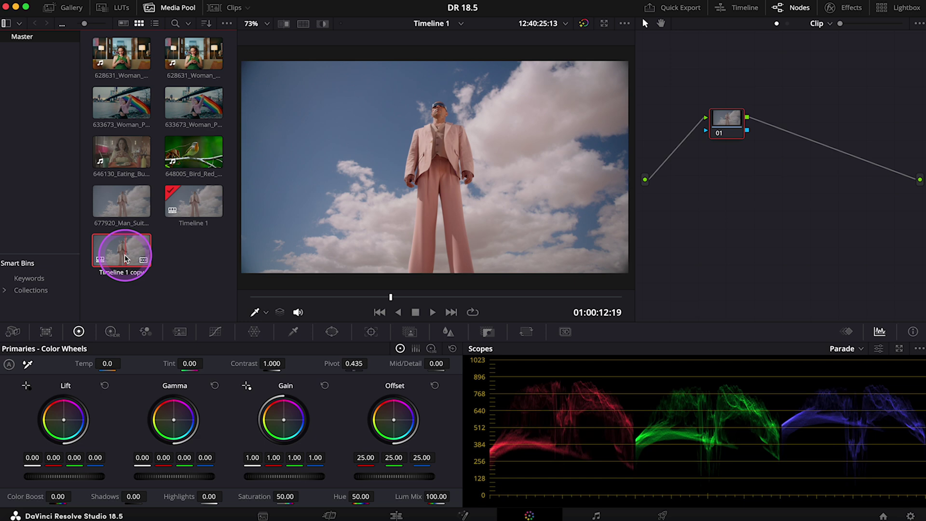
pyautogui.rightClick(126, 258)
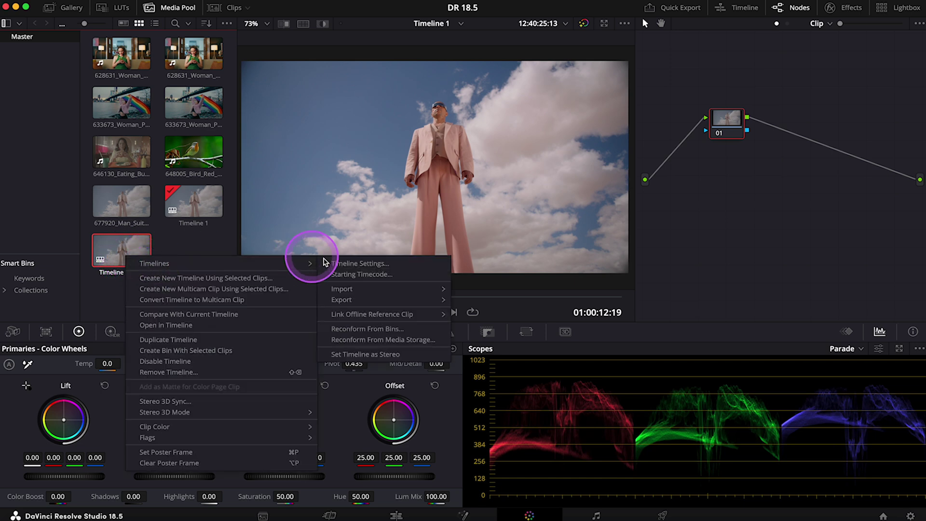
pyautogui.click(351, 264)
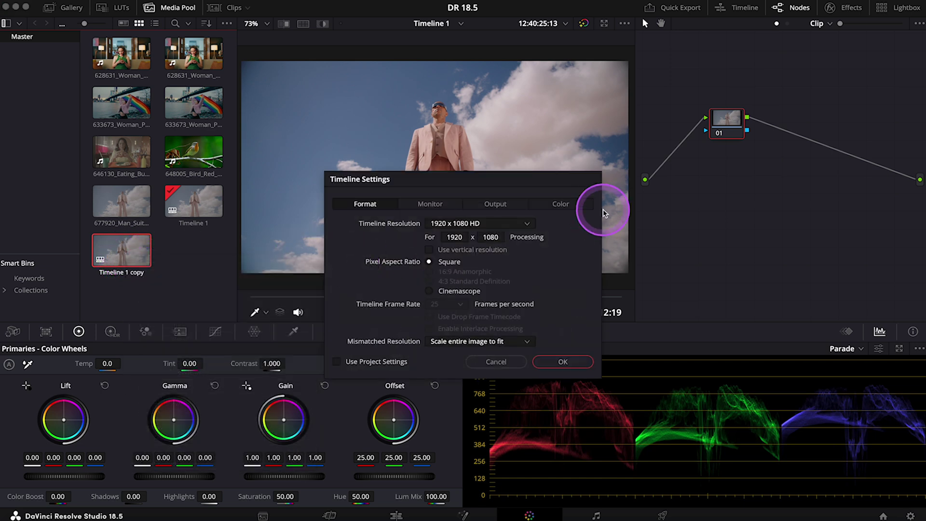
pyautogui.click(570, 203)
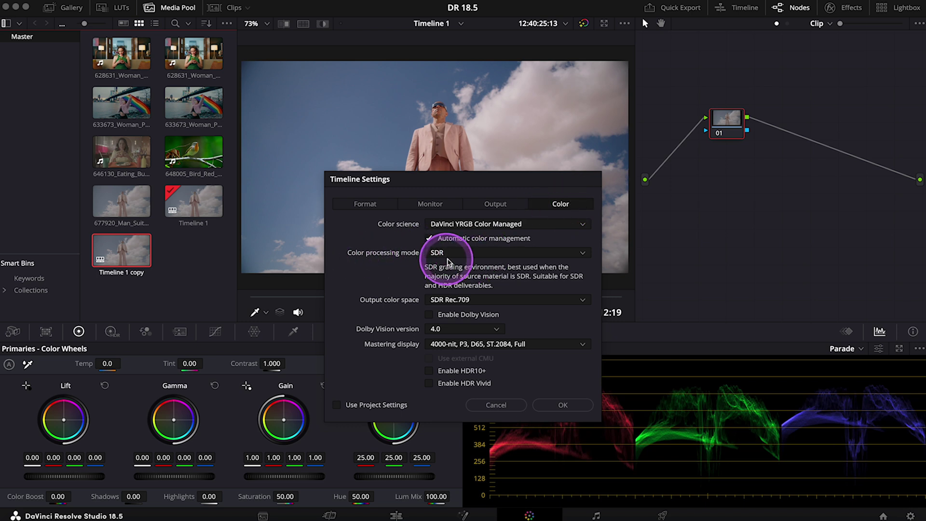
pyautogui.click(447, 254)
pyautogui.click(446, 264)
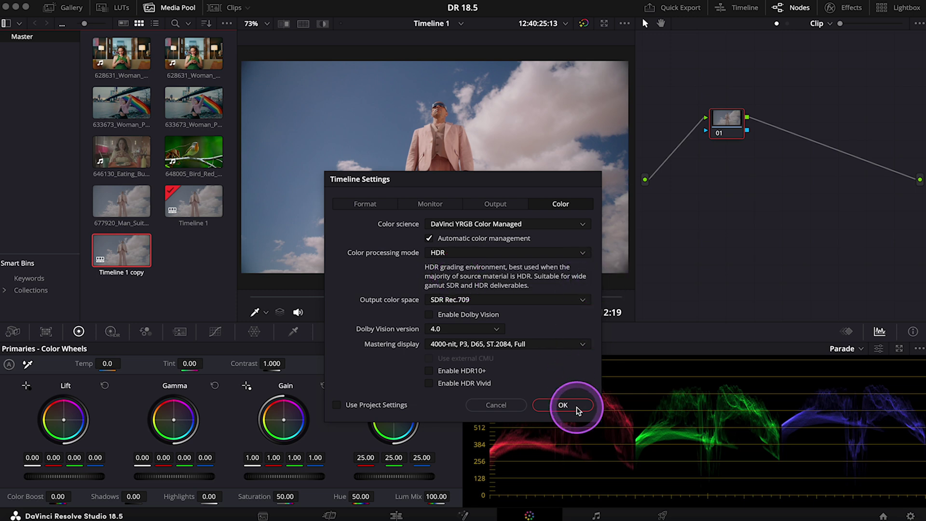
pyautogui.click(563, 405)
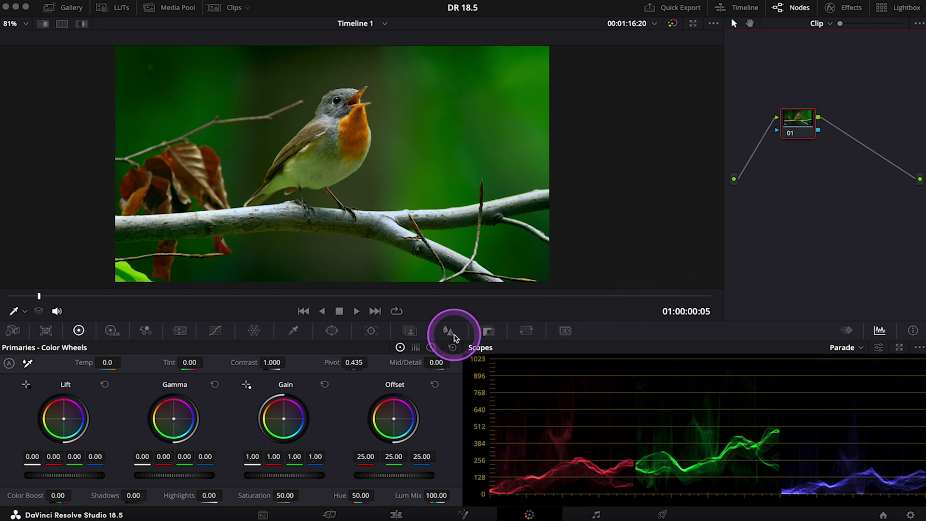
# Mask the bird and branch with Magic Mask object strokes, excluding the leaf below the branch, and track the mask forward and in reverse.
pyautogui.click(410, 331)
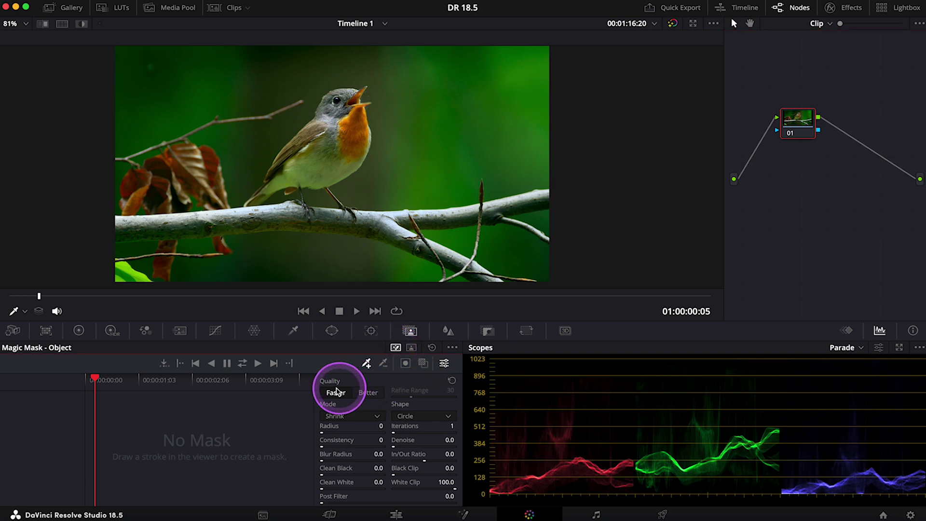
pyautogui.click(367, 393)
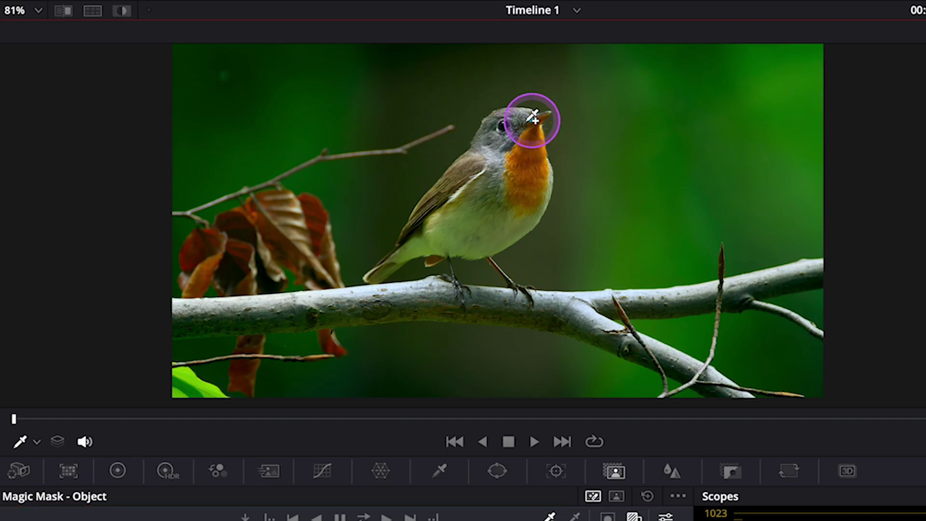
pyautogui.moveTo(532, 117)
pyautogui.mouseDown()
pyautogui.moveTo(455, 205)
pyautogui.moveTo(509, 195)
pyautogui.moveTo(484, 226)
pyautogui.moveTo(426, 237)
pyautogui.moveTo(452, 248)
pyautogui.moveTo(437, 291)
pyautogui.moveTo(223, 312)
pyautogui.moveTo(522, 297)
pyautogui.moveTo(654, 347)
pyautogui.moveTo(593, 317)
pyautogui.moveTo(587, 302)
pyautogui.moveTo(799, 272)
pyautogui.mouseUp()
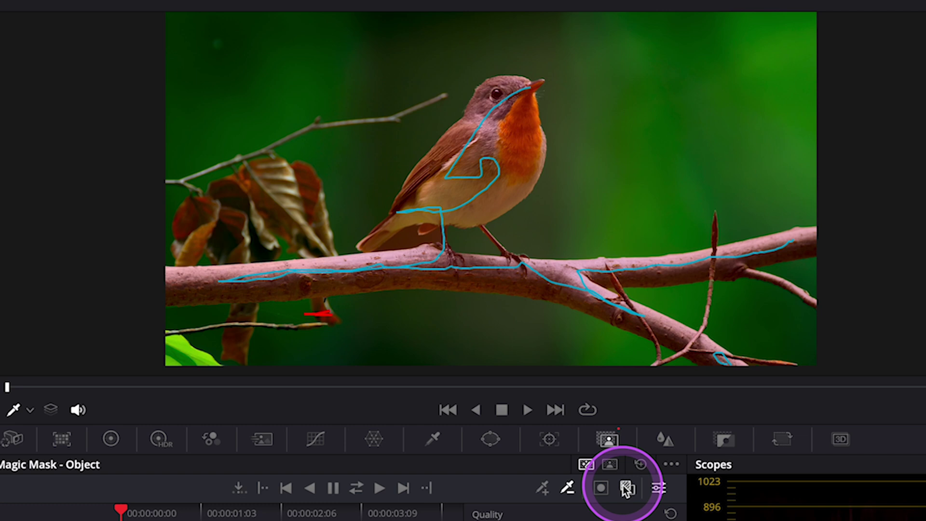
pyautogui.click(627, 489)
pyautogui.click(627, 488)
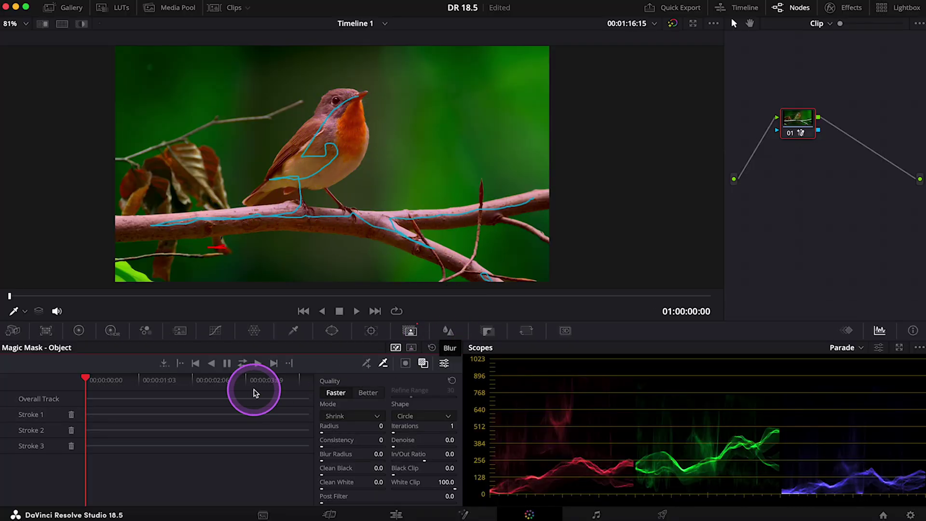
pyautogui.click(244, 363)
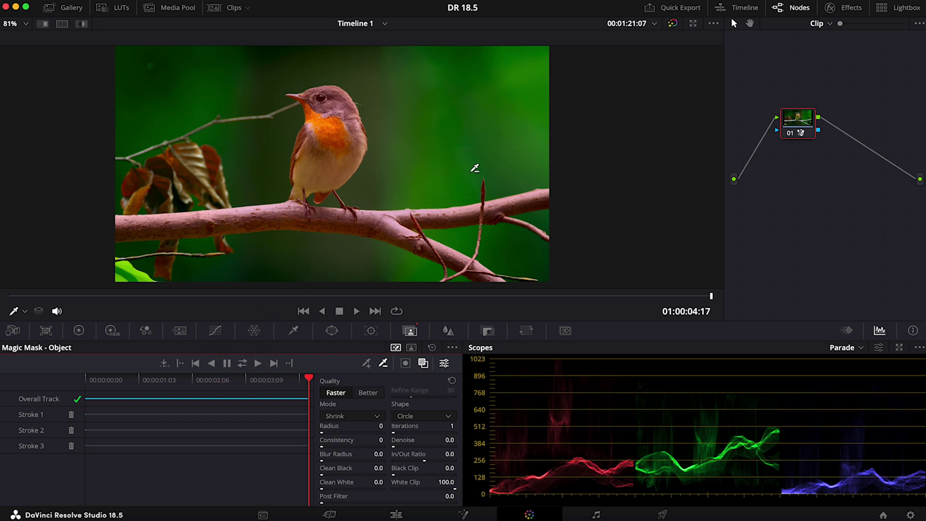
# Add an alpha output connected to node 01's key output, and turn off the mask overlay.
pyautogui.rightClick(844, 207)
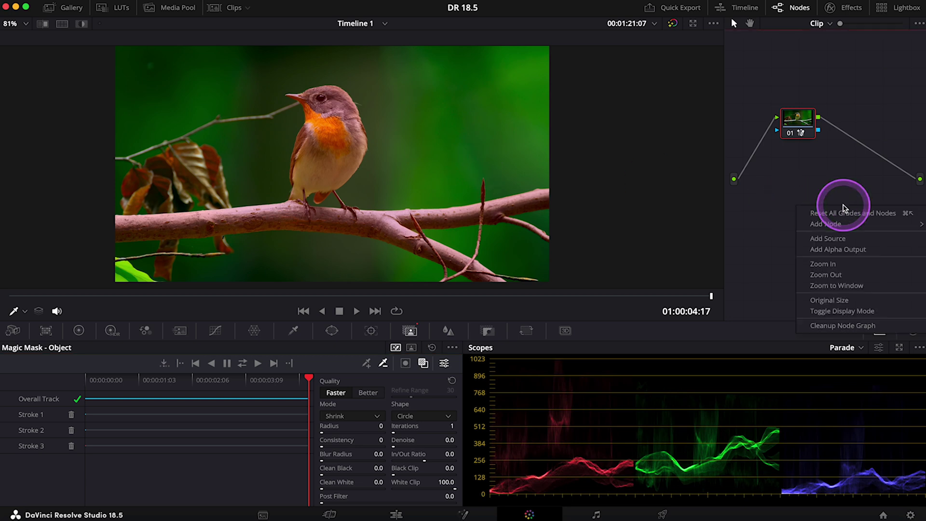
pyautogui.click(842, 253)
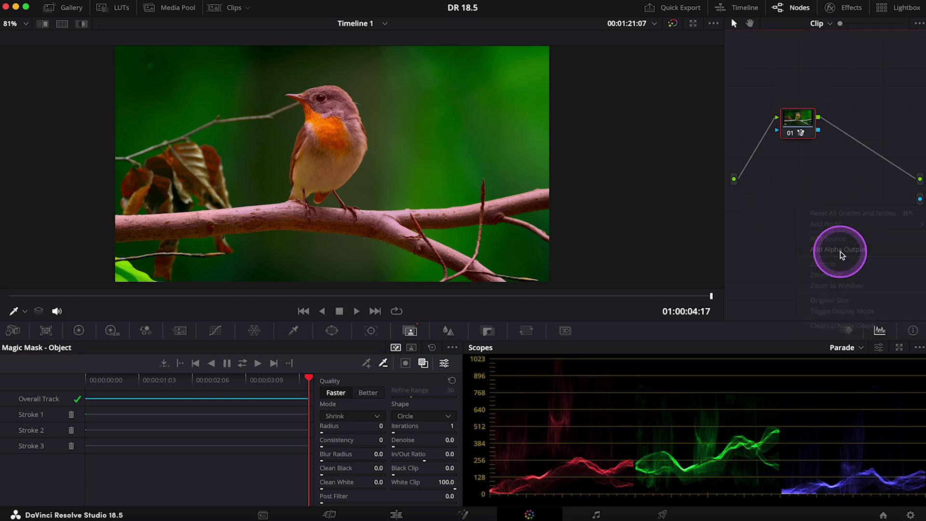
pyautogui.moveTo(818, 130); pyautogui.dragTo(920, 199)
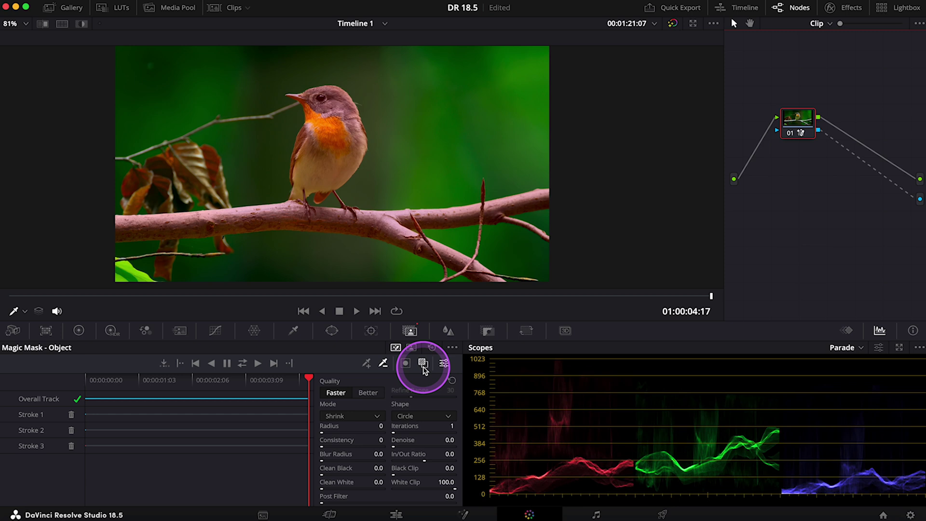
pyautogui.click(423, 363)
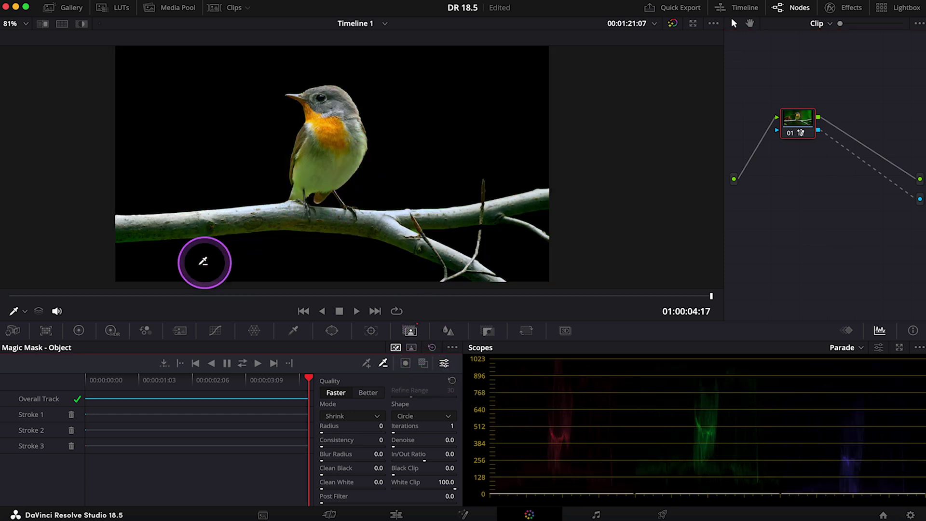
# Check the mask edges around the bird's head at 01:00:02:09 and set the mask's Denoise to 3.9.
pyautogui.moveTo(176, 295); pyautogui.dragTo(363, 295)
pyautogui.scroll(1, 413, 128)
pyautogui.scroll(10, 414, 127)
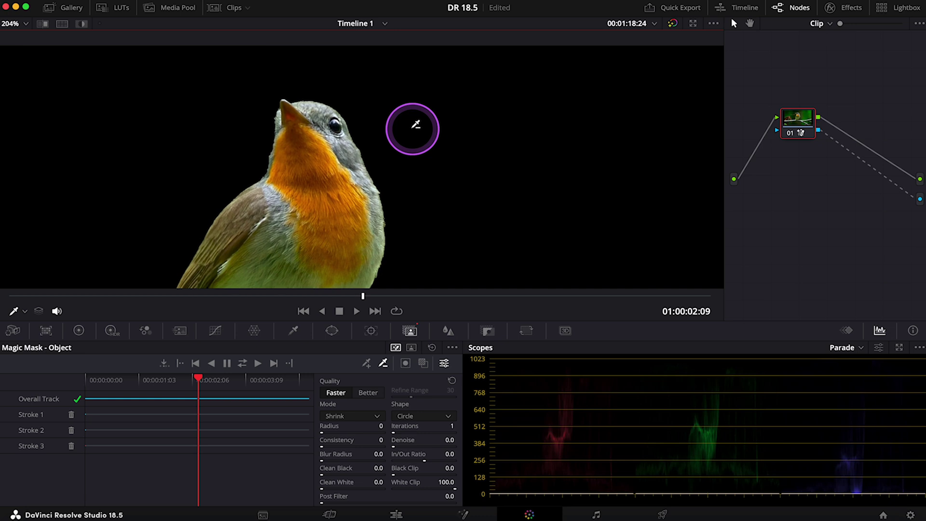
pyautogui.scroll(-1, 414, 127)
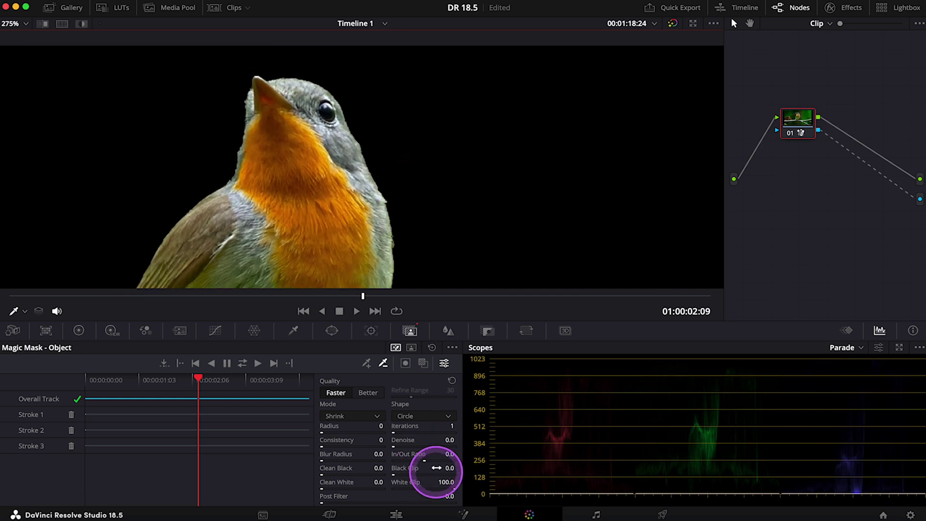
pyautogui.moveTo(395, 450)
pyautogui.mouseDown()
pyautogui.moveTo(424, 454)
pyautogui.moveTo(395, 448)
pyautogui.mouseUp()
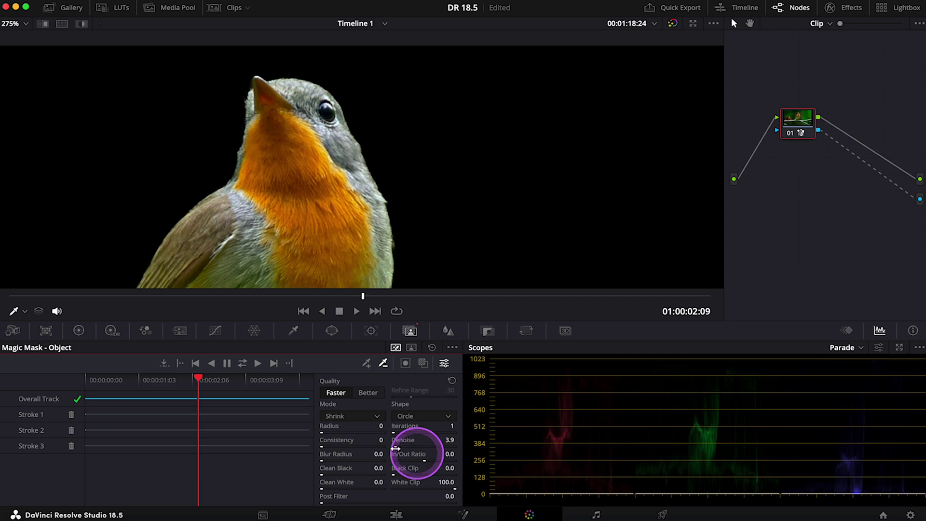